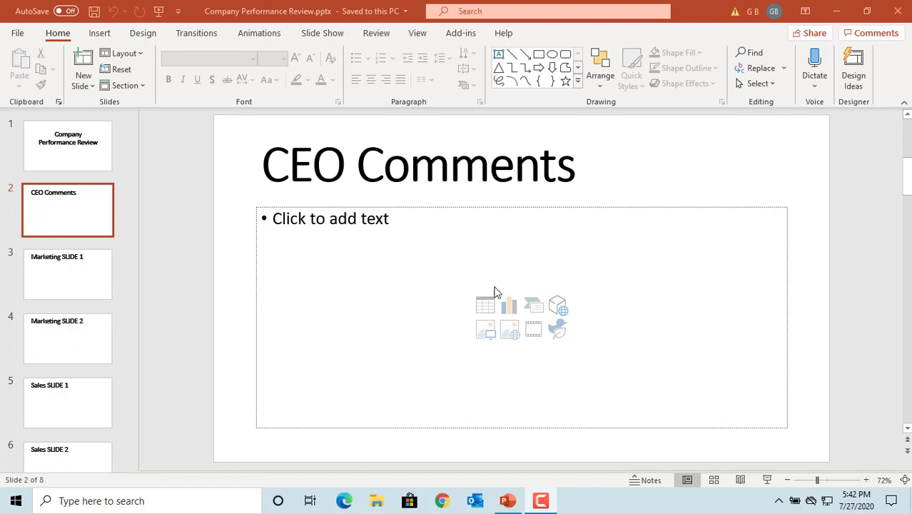
Switch to Slide Sorter view and add a section named 'CEO' starting at slide 1
left_click(714, 480)
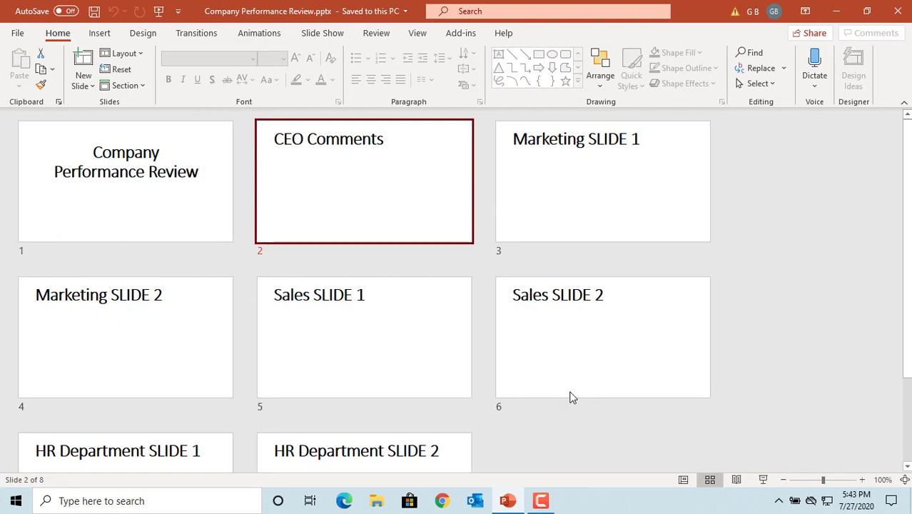
right_click(142, 201)
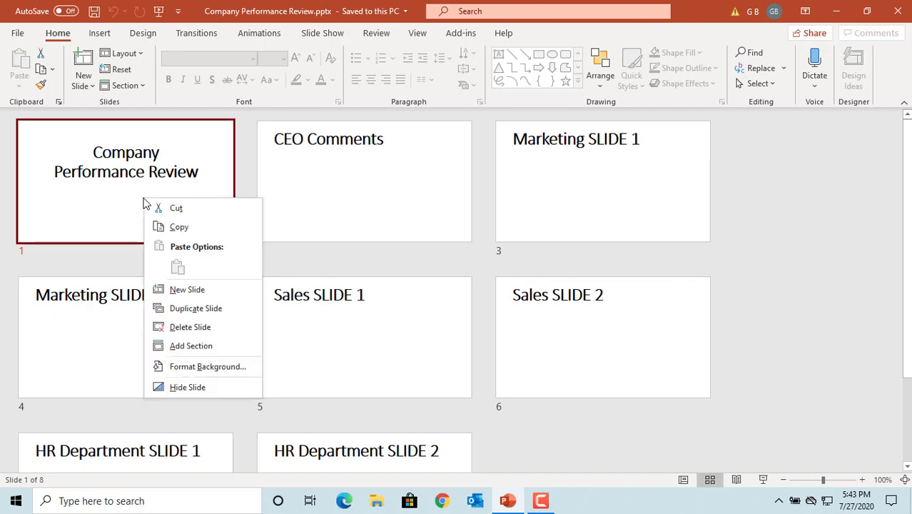
left_click(195, 346)
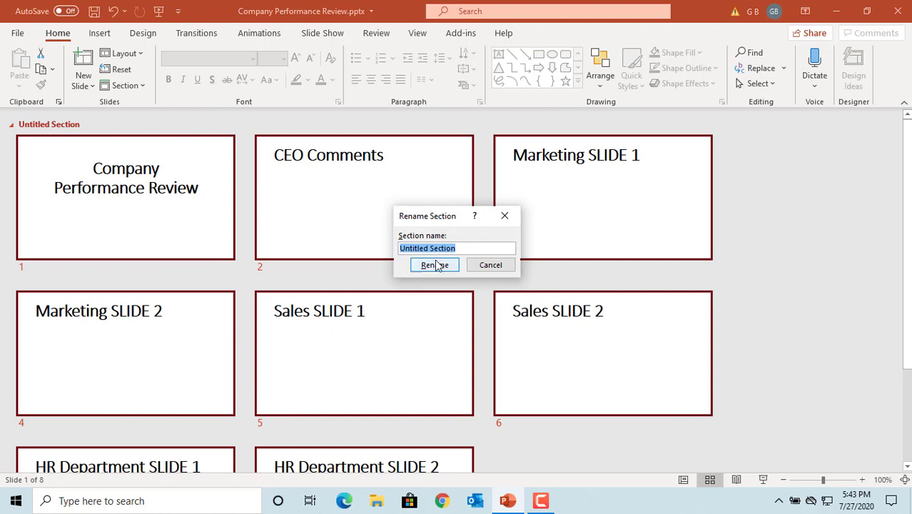
type("CE")
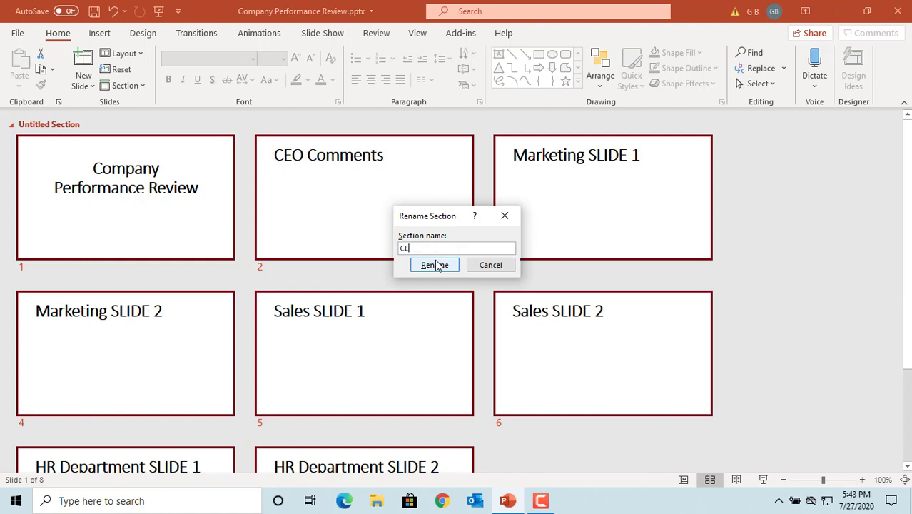
type("O")
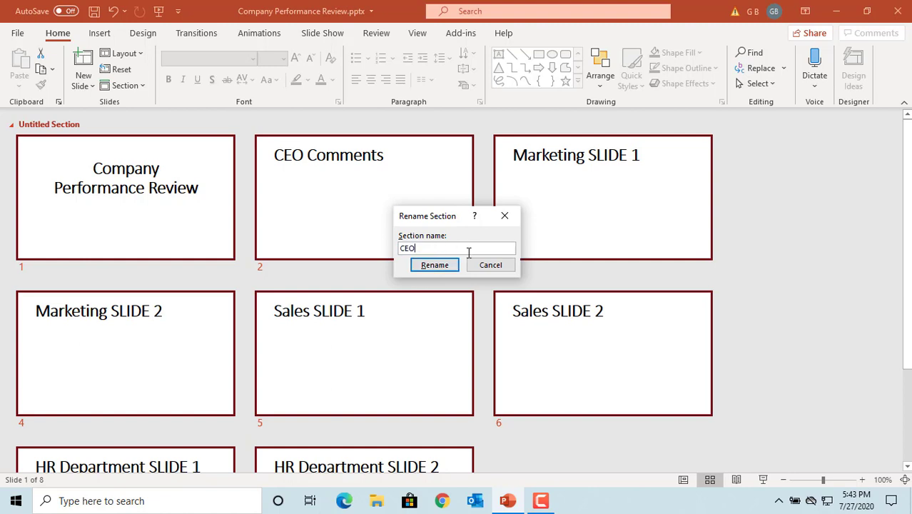
left_click(434, 265)
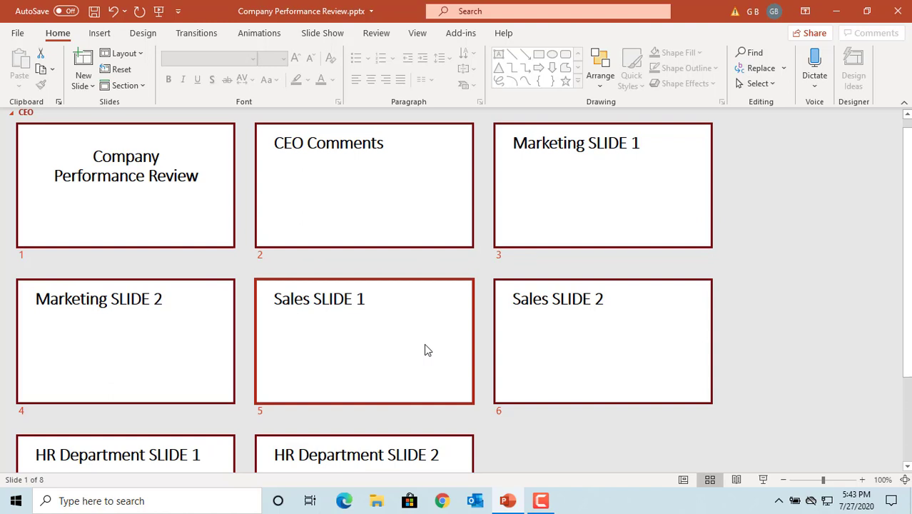
Add a section named 'Marketing' starting at slide 3, Marketing SLIDE 1
left_click(571, 202)
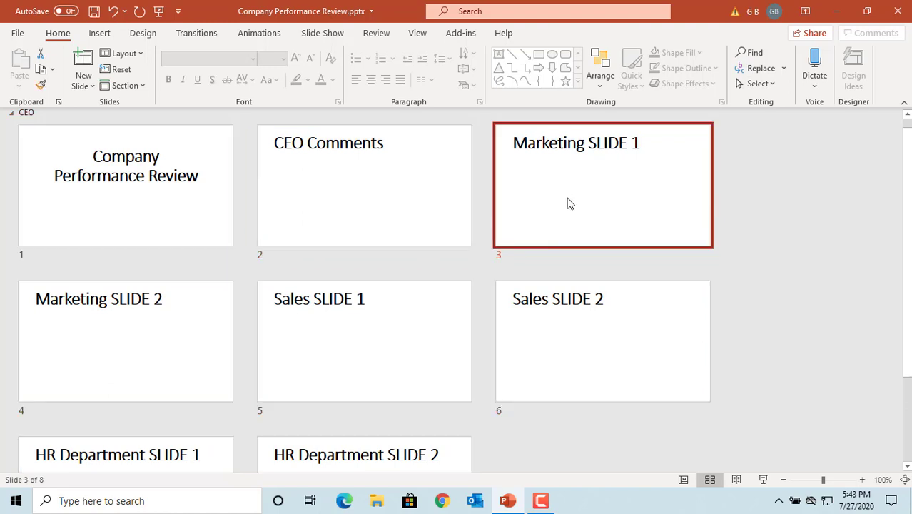
right_click(569, 204)
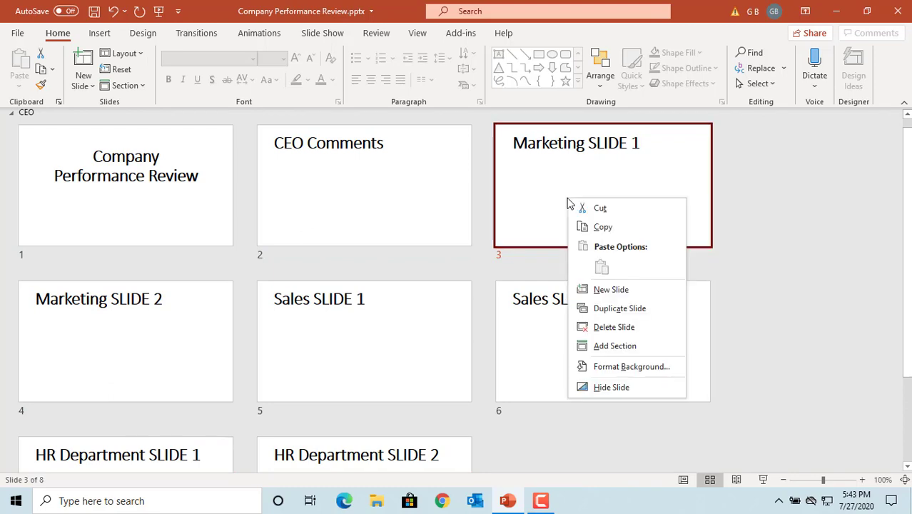
left_click(628, 347)
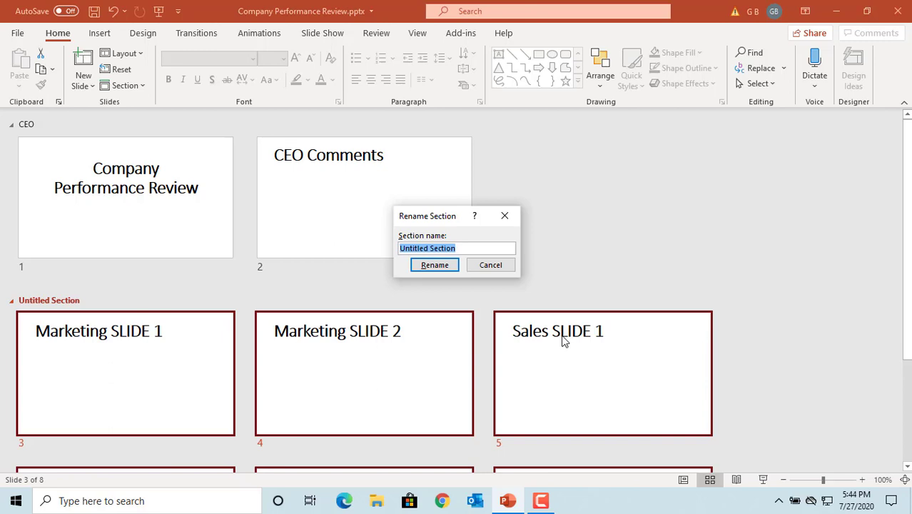
type("Mar")
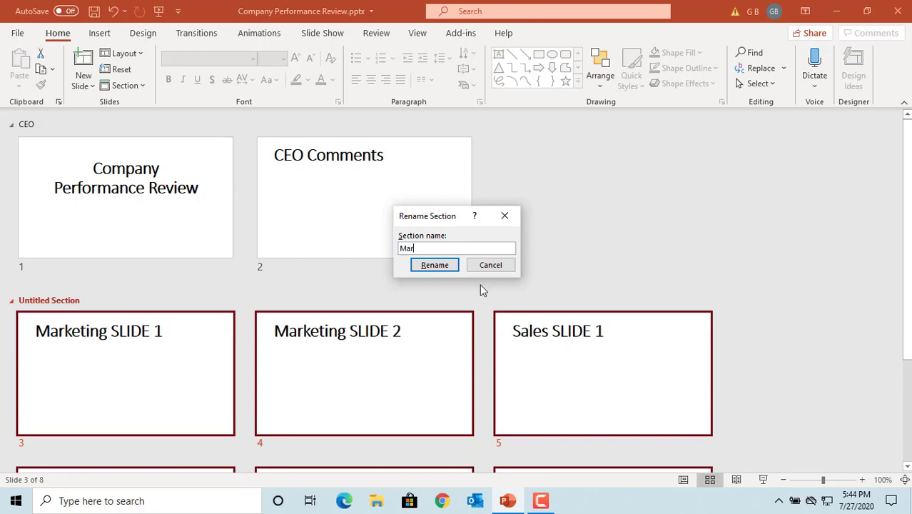
type("keting")
left_click(434, 264)
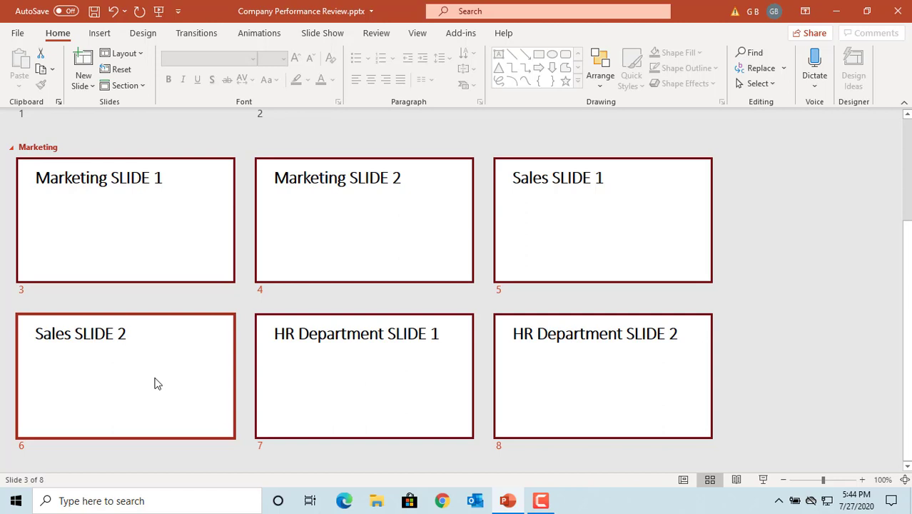
Add a section named 'Sales' starting at slide 5, Sales SLIDE 1
left_click(582, 225)
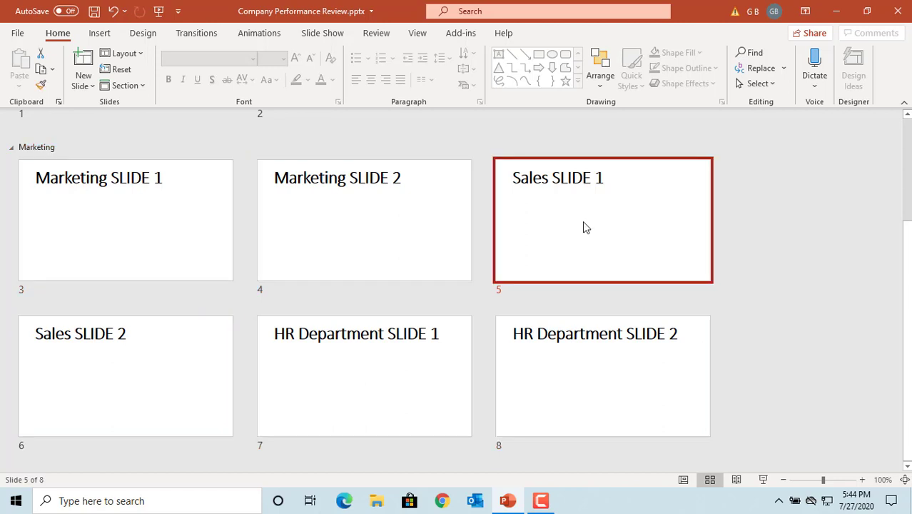
right_click(583, 227)
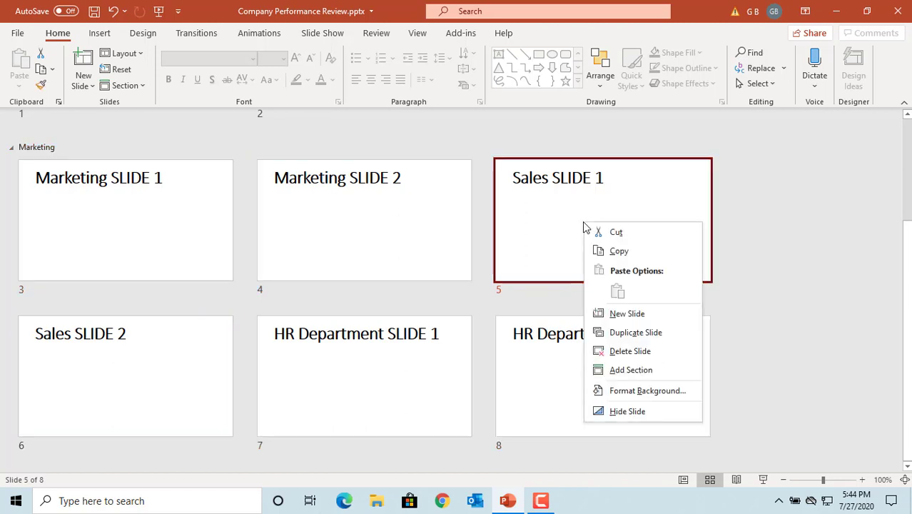
left_click(644, 371)
type("S")
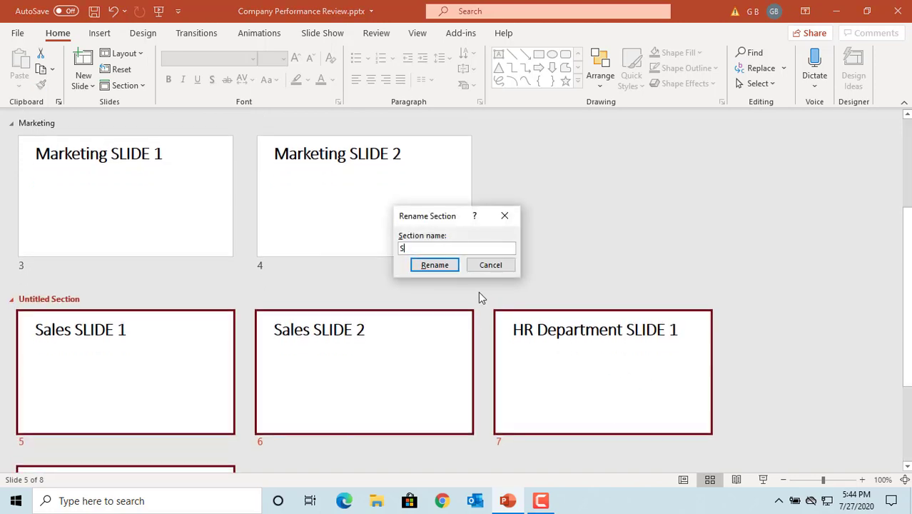
type("ales")
left_click(431, 266)
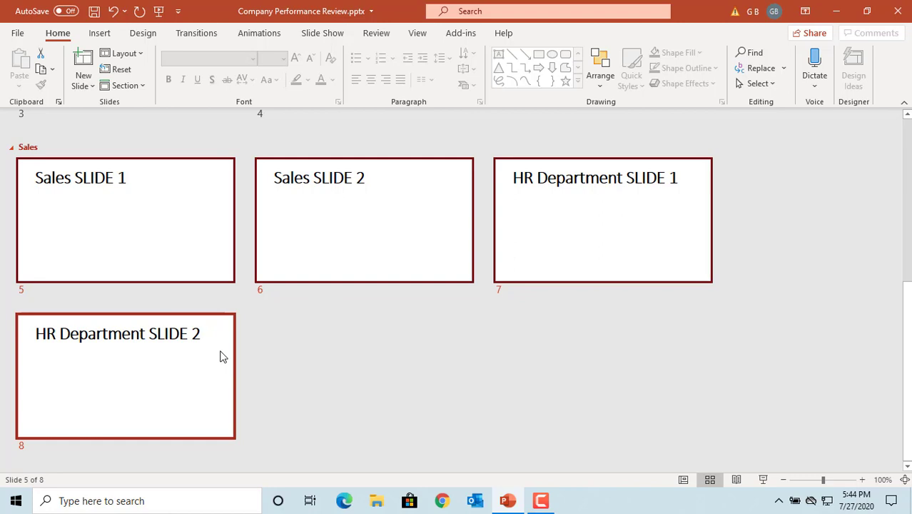
Add a section named 'HR' starting at slide 7, HR Department SLIDE 1
left_click(618, 206)
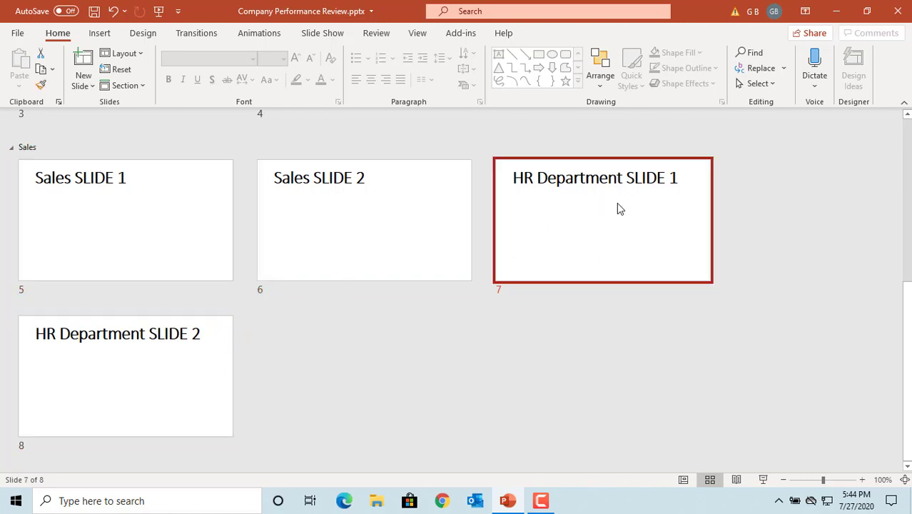
right_click(618, 207)
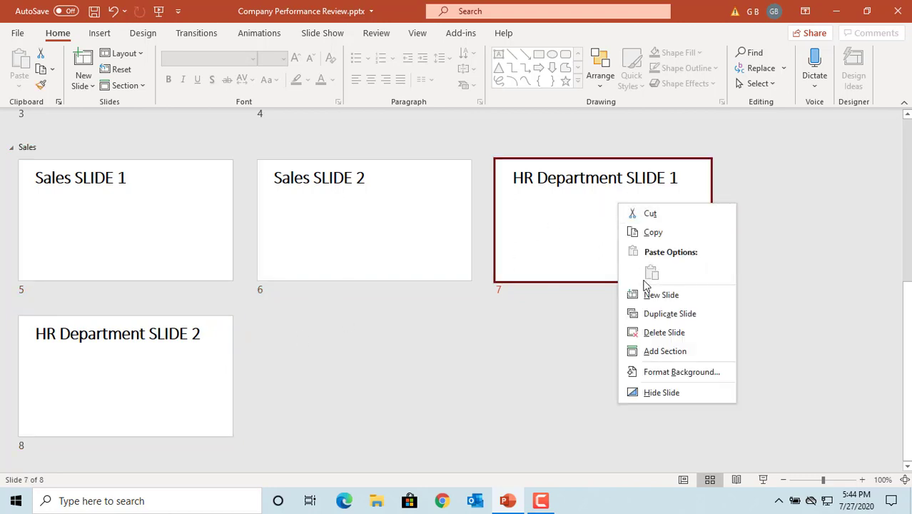
left_click(656, 351)
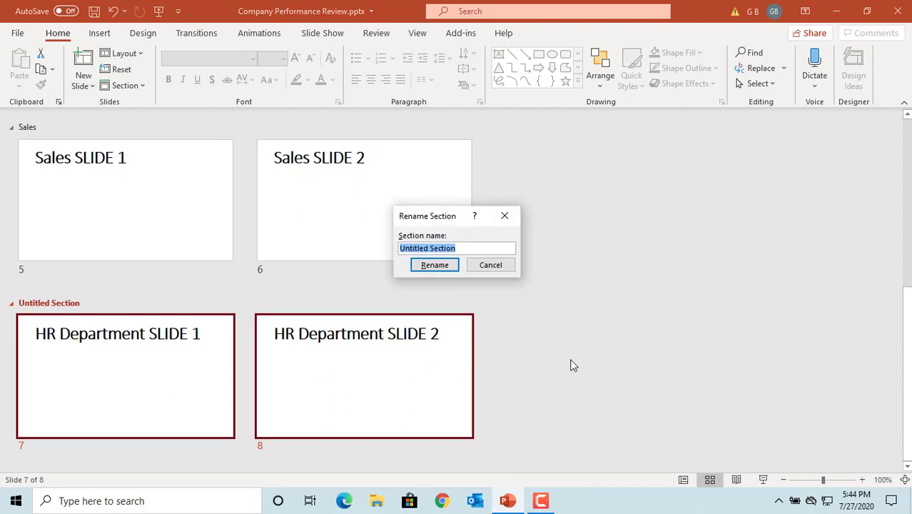
type("HR")
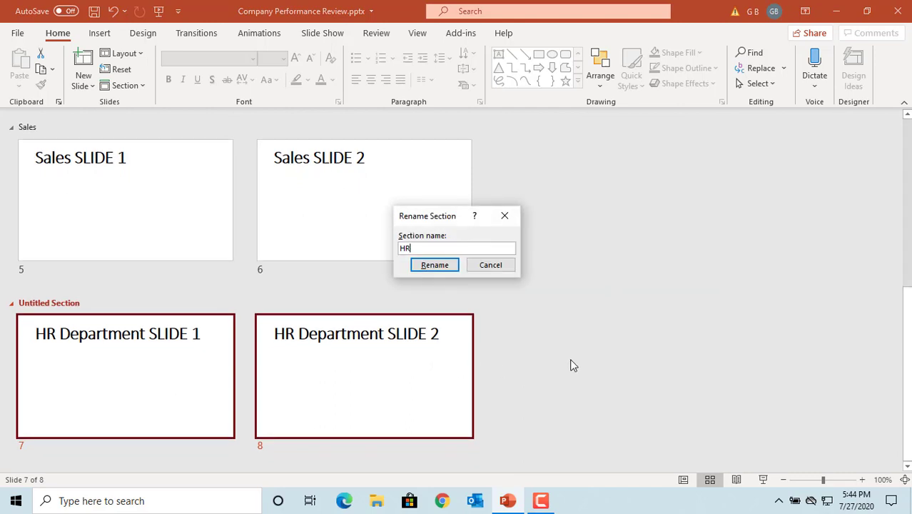
left_click(446, 266)
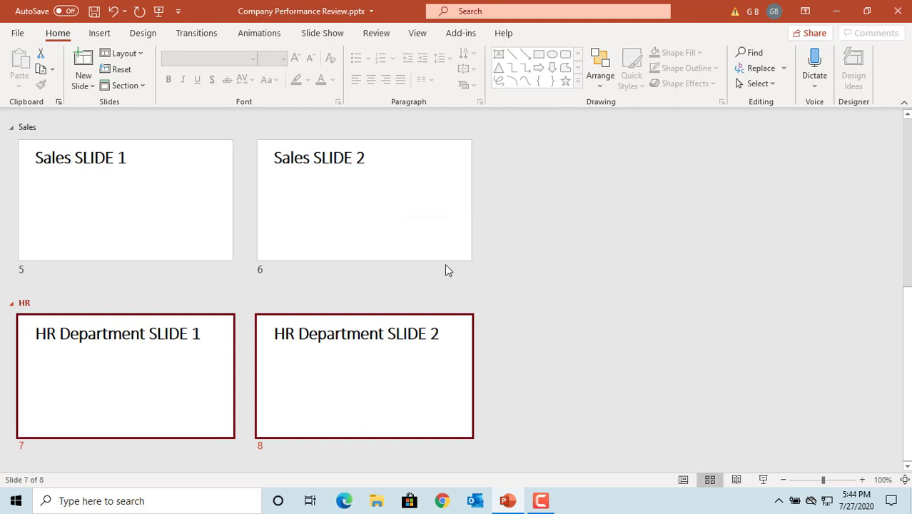
Review the CEO, Marketing, Sales and HR sections, then bring up the Marketing section header's menu
scroll(444, 263, "up", 3)
scroll(444, 263, "up", 3)
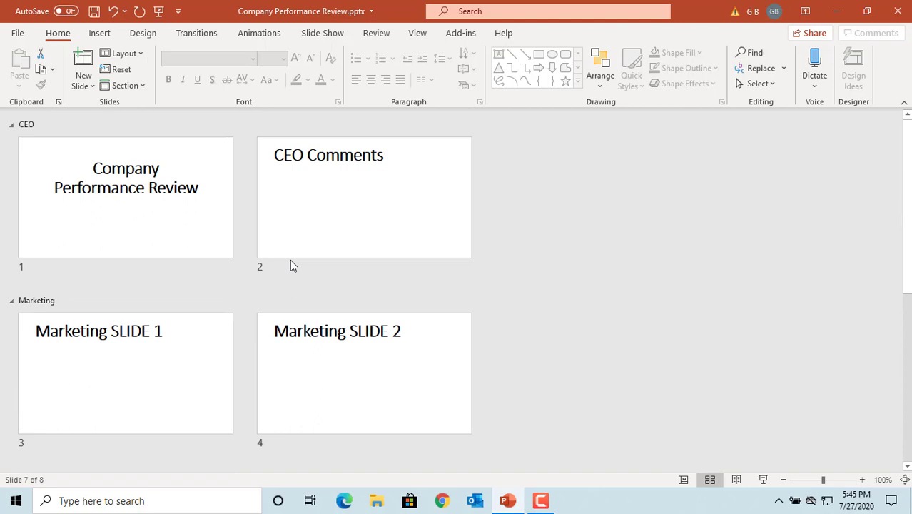
scroll(291, 265, "down", 3)
scroll(291, 265, "down", 3)
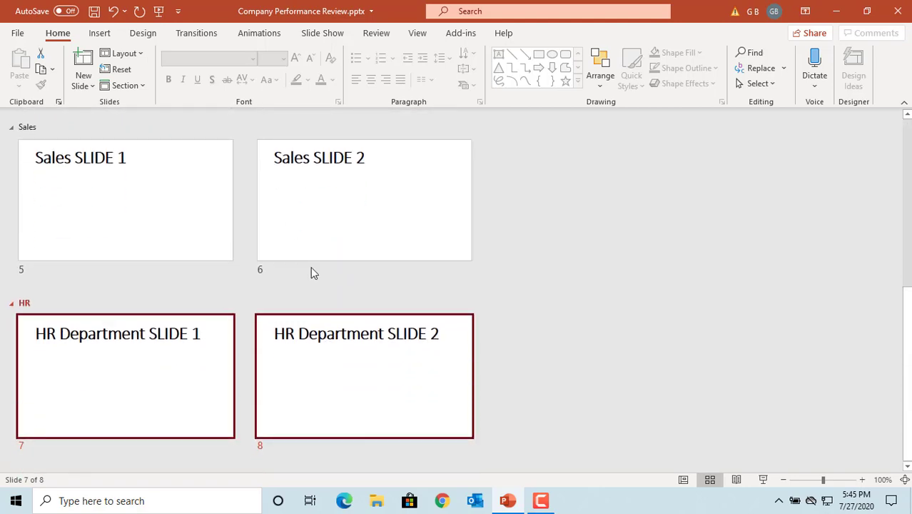
scroll(304, 275, "up", 5)
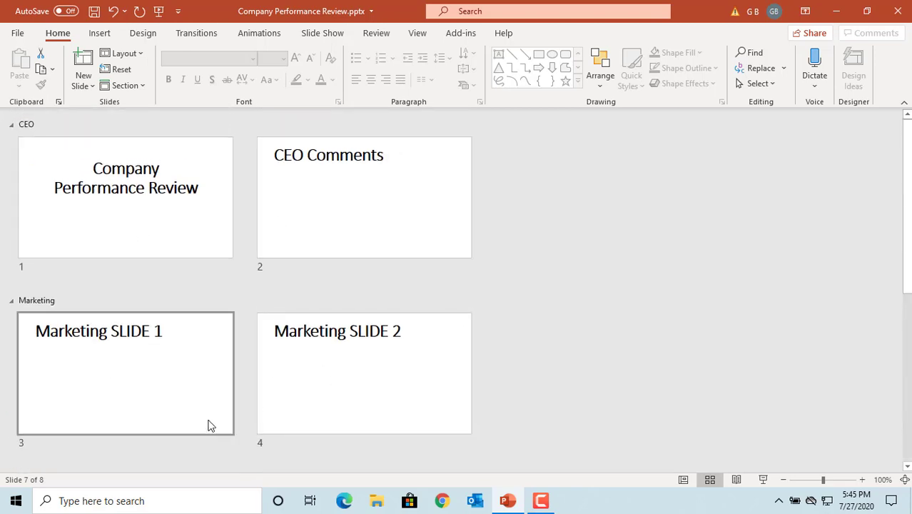
scroll(197, 414, "down", 5)
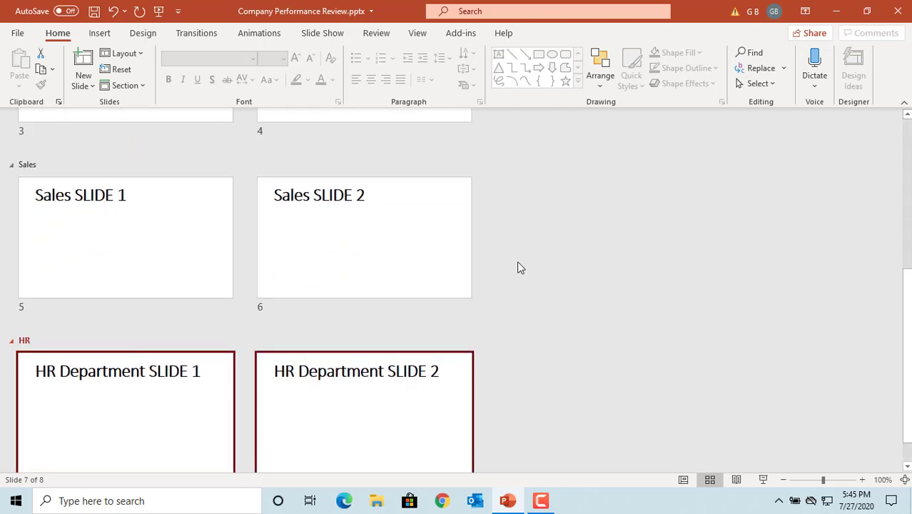
scroll(516, 265, "up", 5)
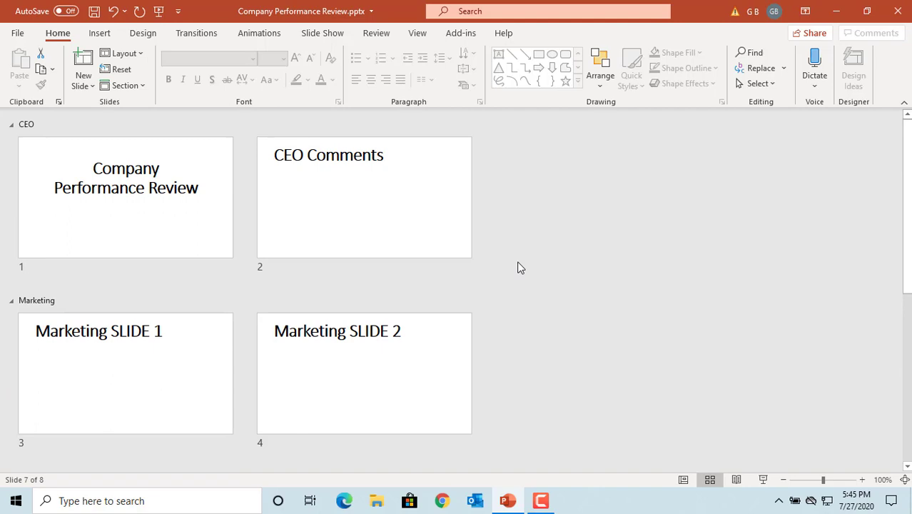
right_click(42, 300)
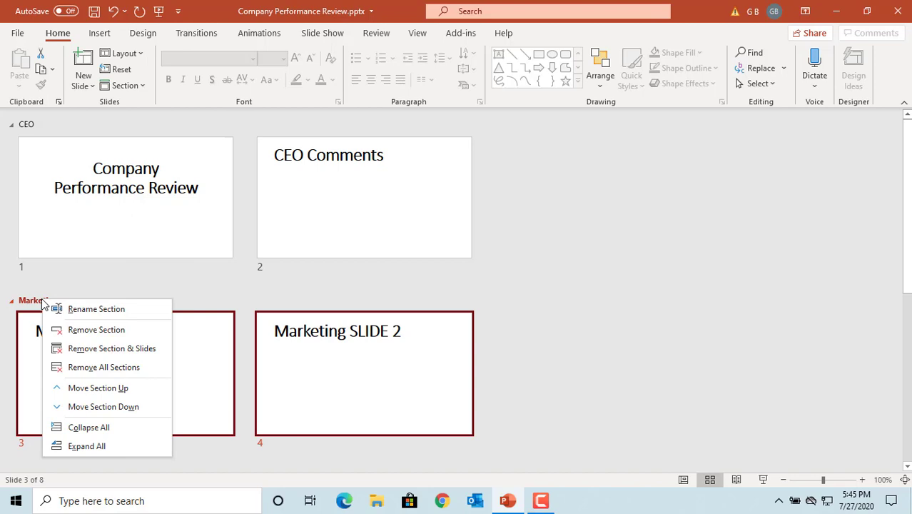
left_click(94, 309)
left_click(491, 266)
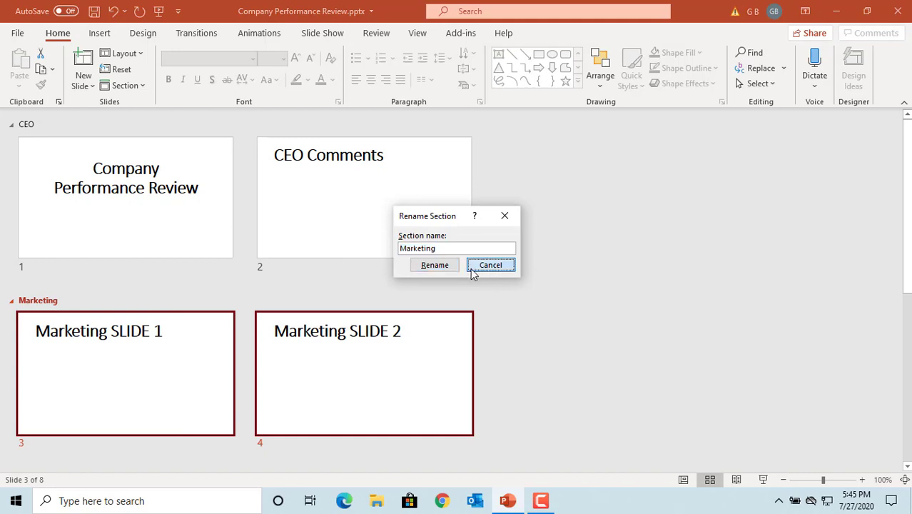
right_click(45, 299)
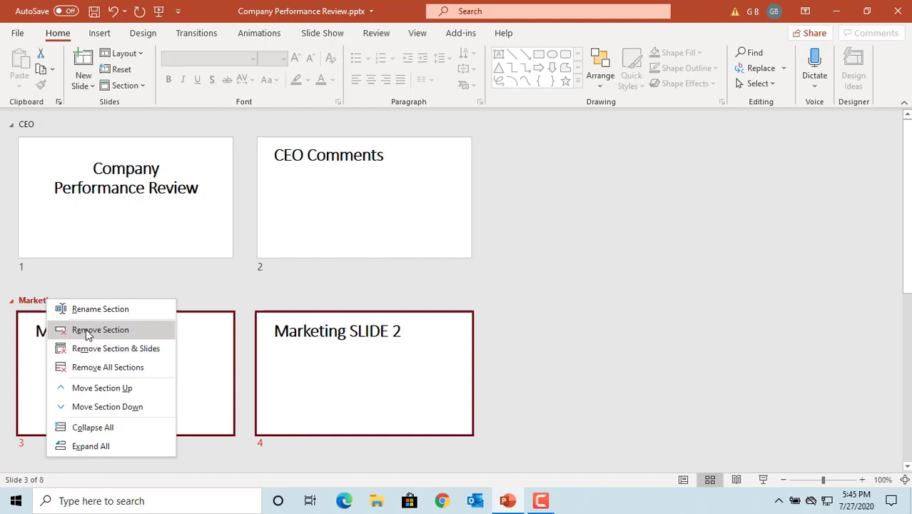
left_click(87, 330)
left_click(77, 225)
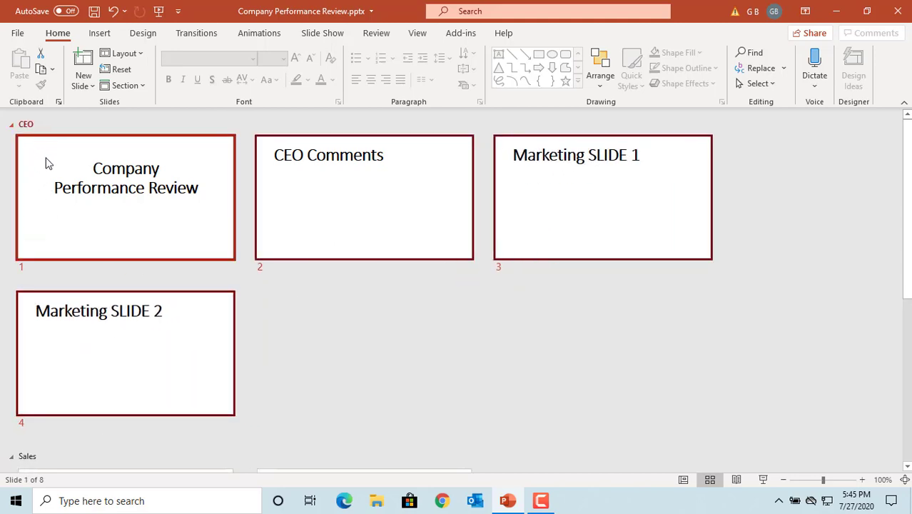
left_click(114, 11)
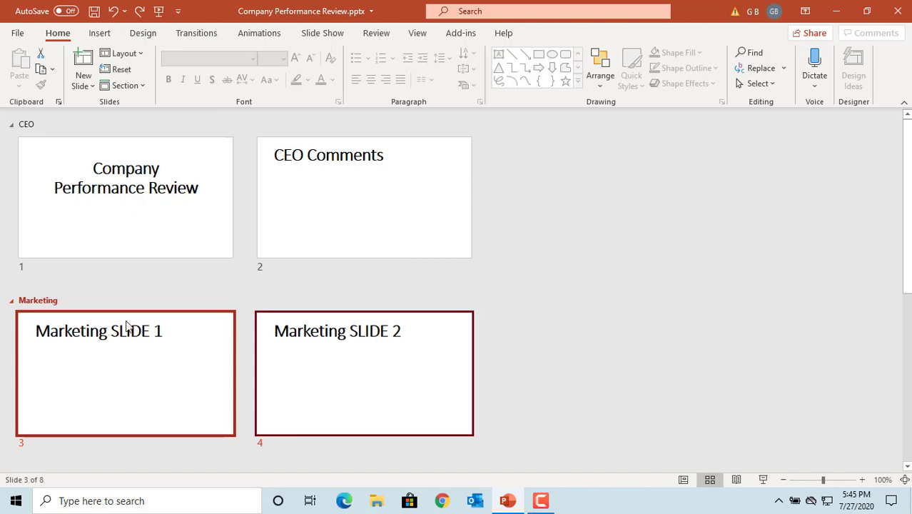
right_click(27, 125)
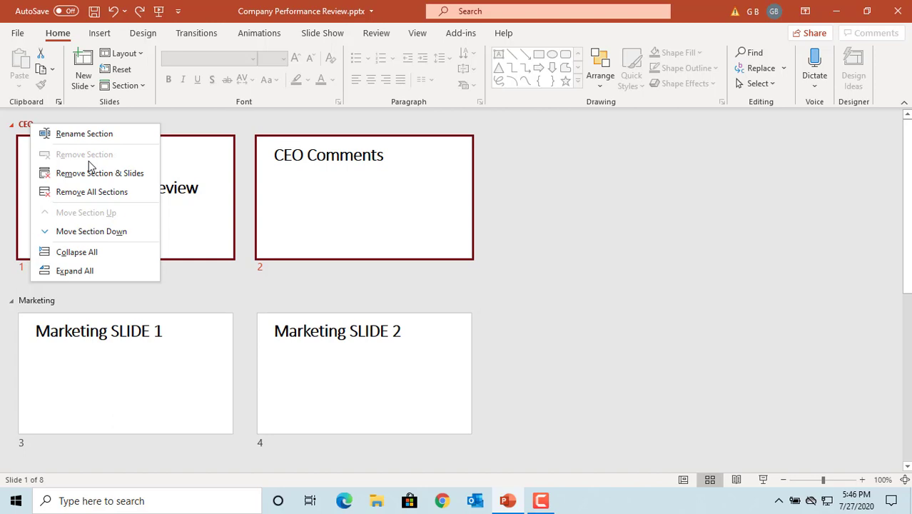
left_click(104, 173)
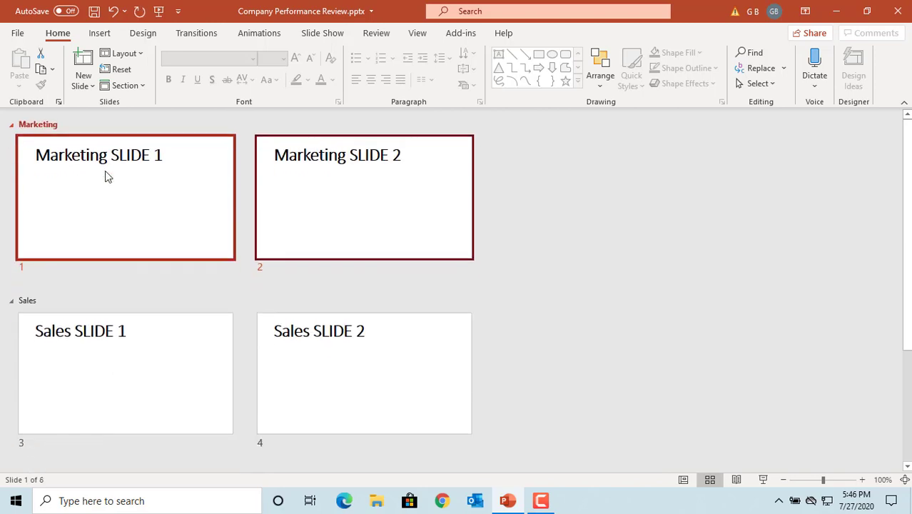
left_click(114, 12)
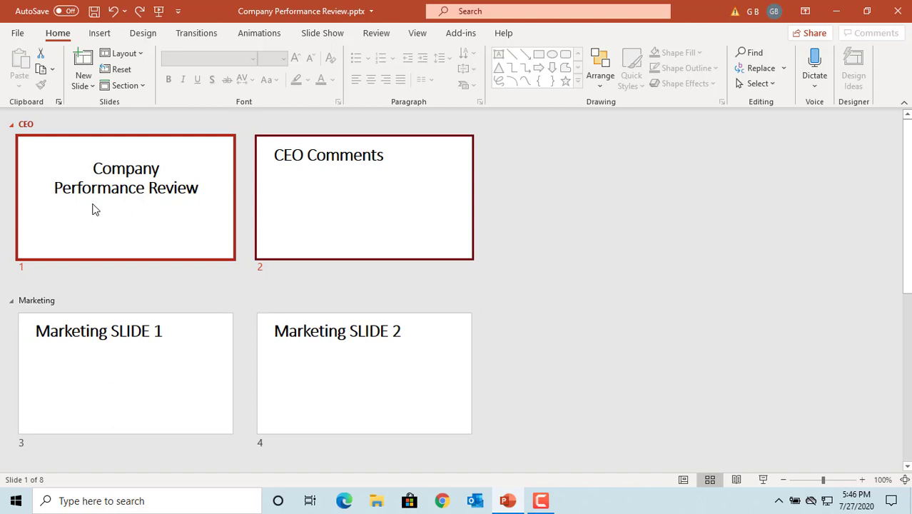
right_click(26, 125)
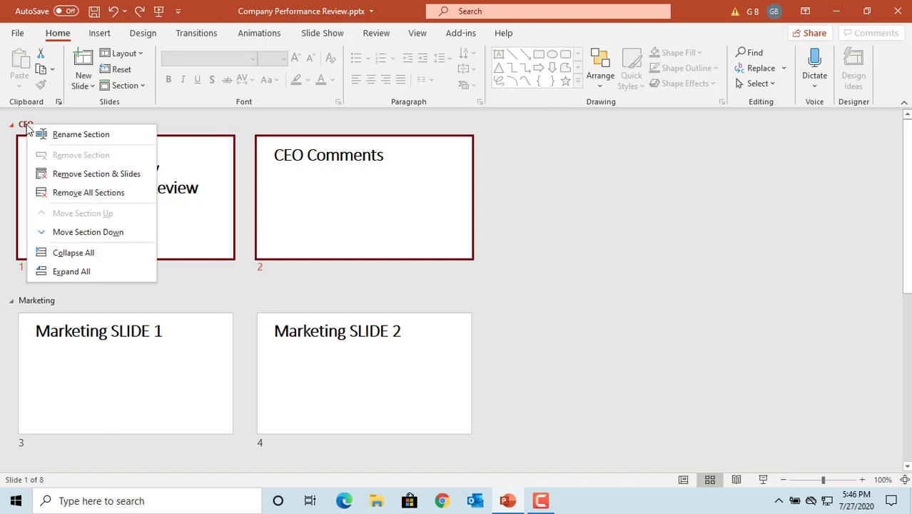
left_click(105, 192)
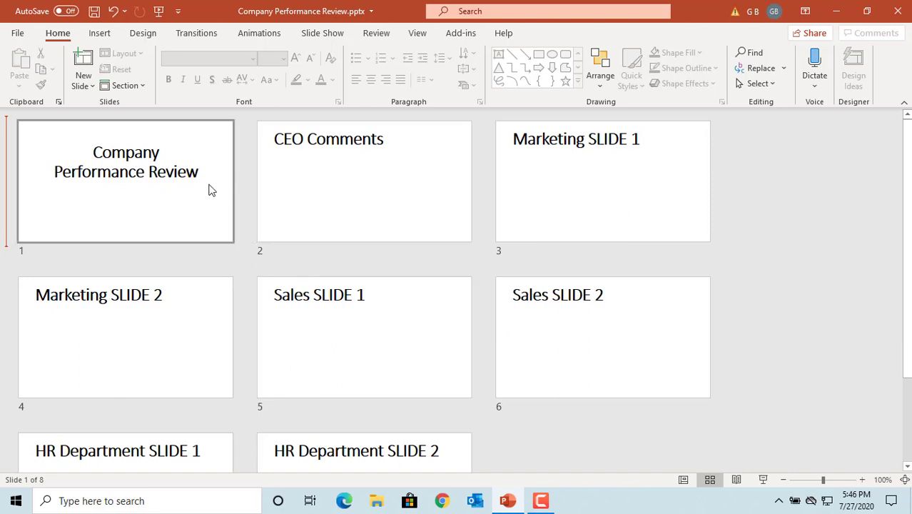
left_click(115, 12)
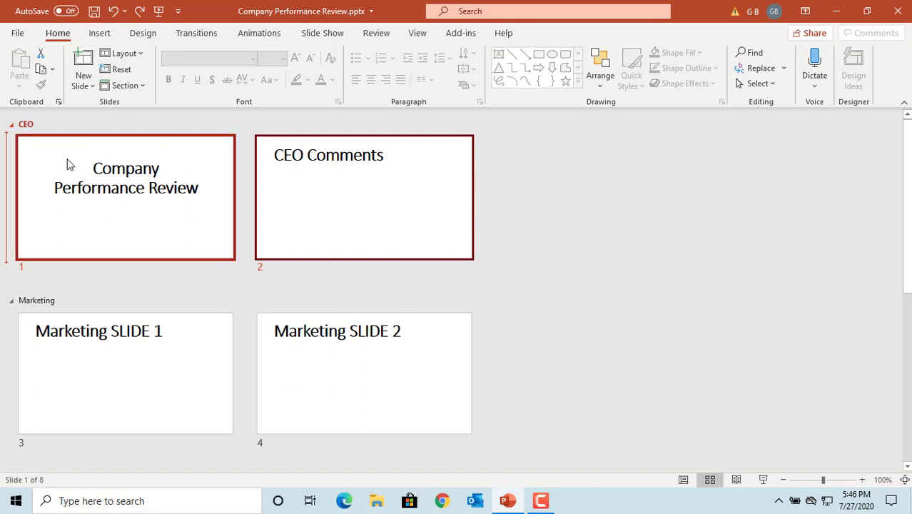
right_click(42, 298)
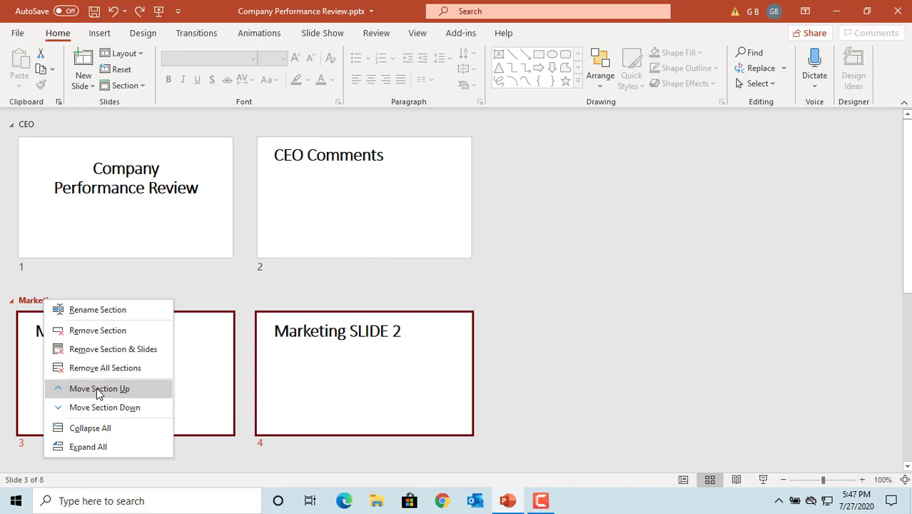
left_click(97, 388)
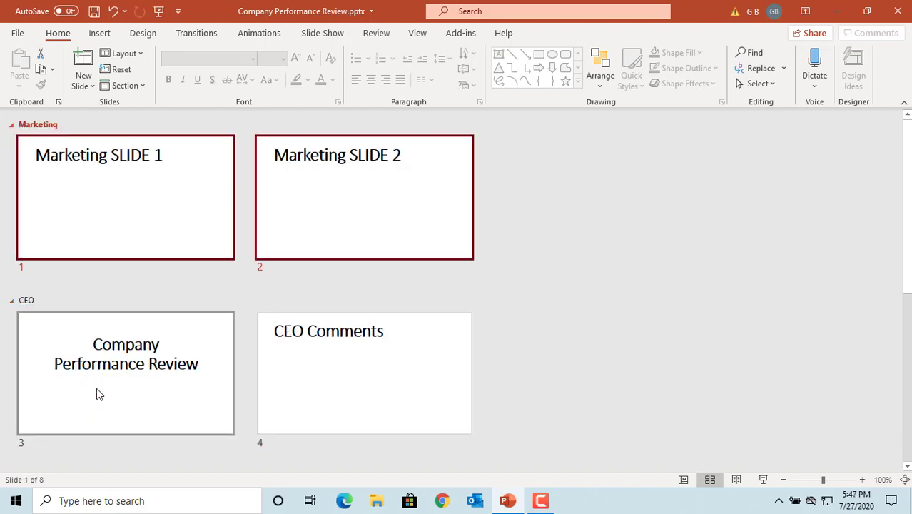
right_click(42, 124)
left_click(104, 232)
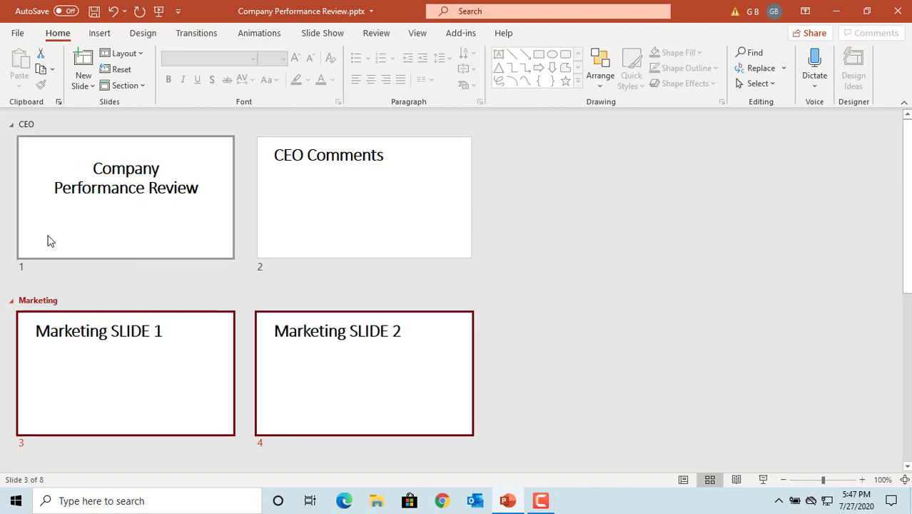
right_click(34, 301)
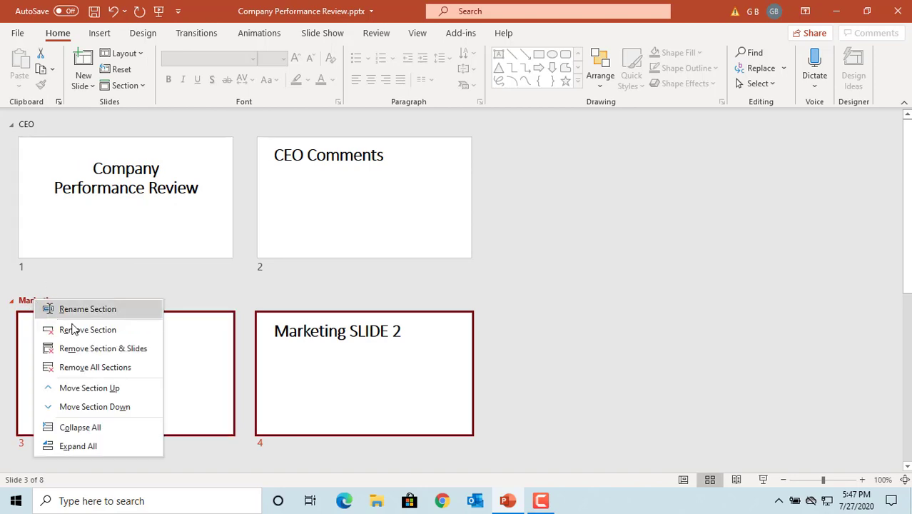
left_click(91, 428)
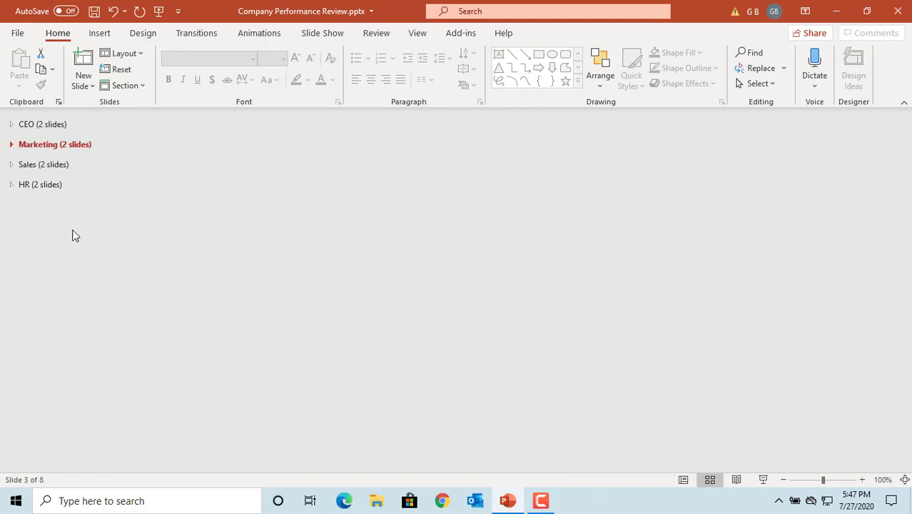
right_click(32, 150)
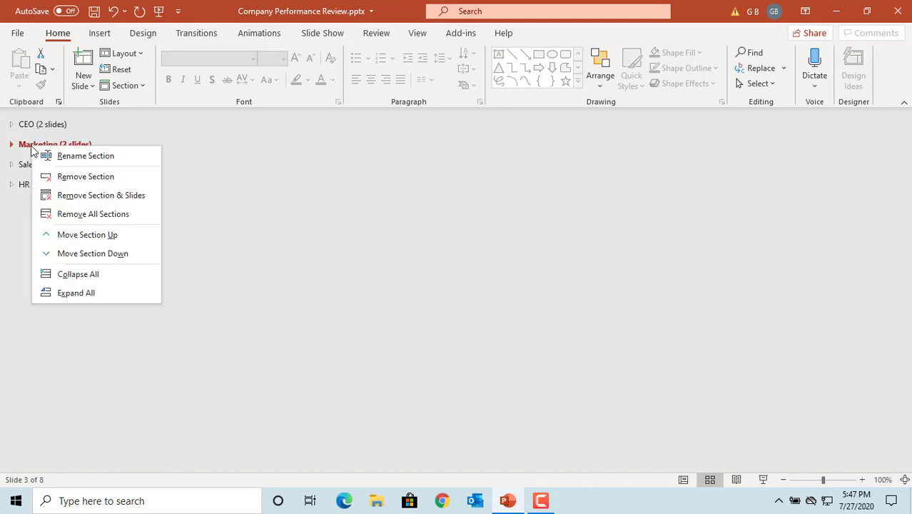
left_click(68, 293)
left_click(541, 374)
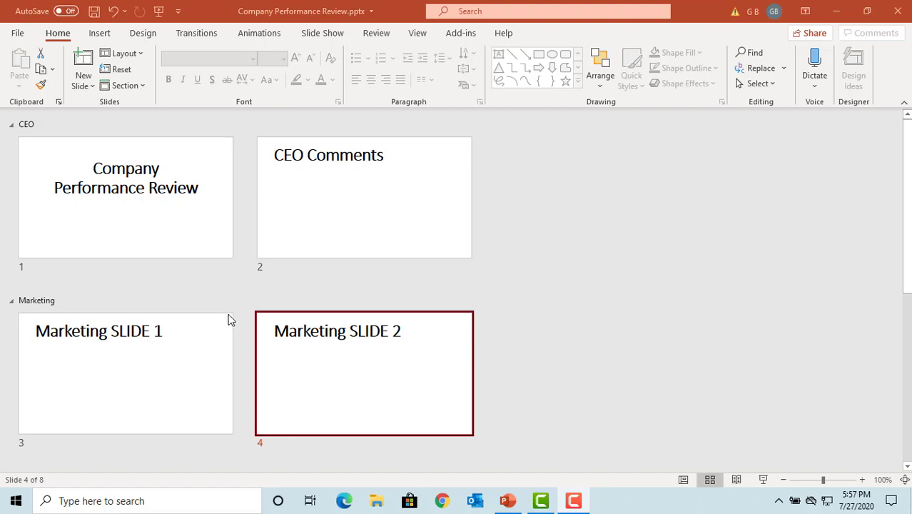
left_click(13, 304)
left_click(12, 303)
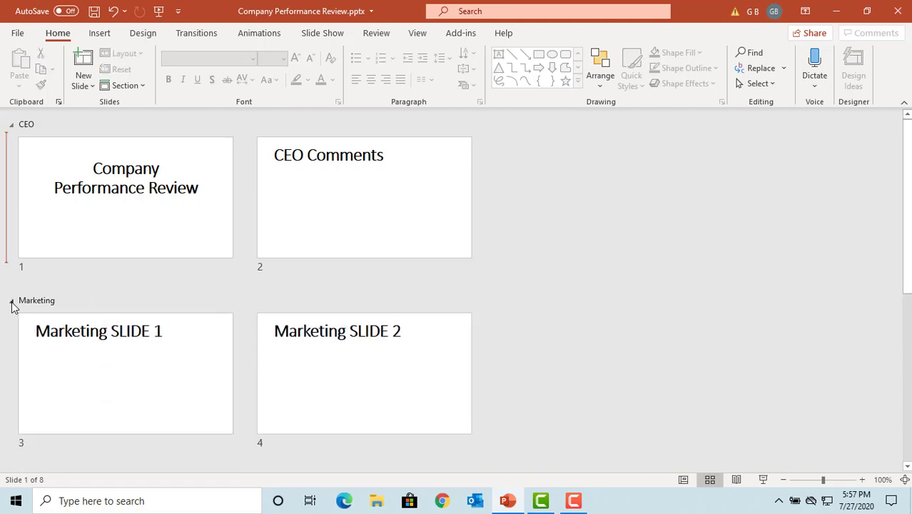
left_click(21, 136)
left_click(11, 125)
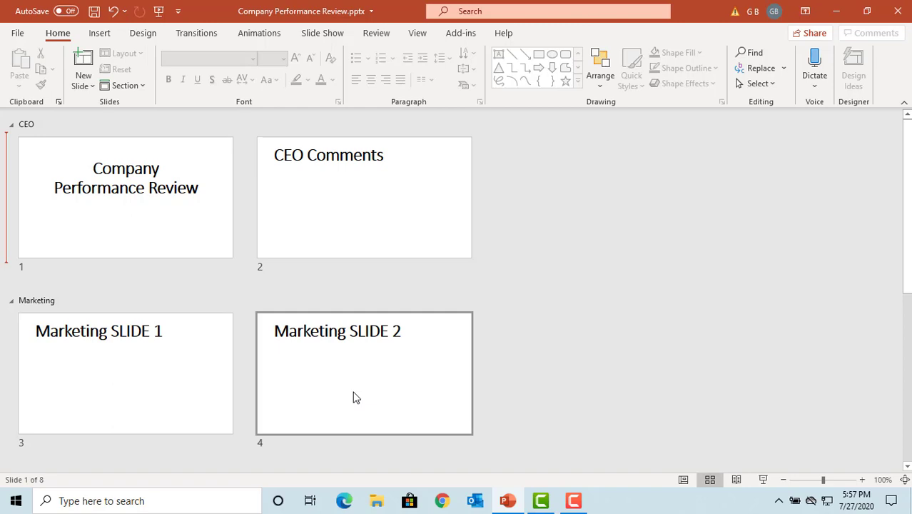
left_click(352, 389)
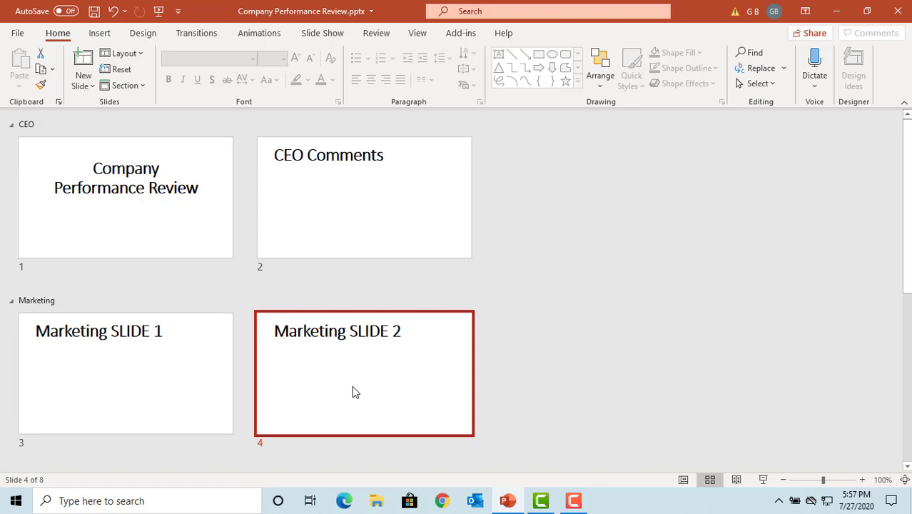
left_click_drag(352, 391, 576, 224)
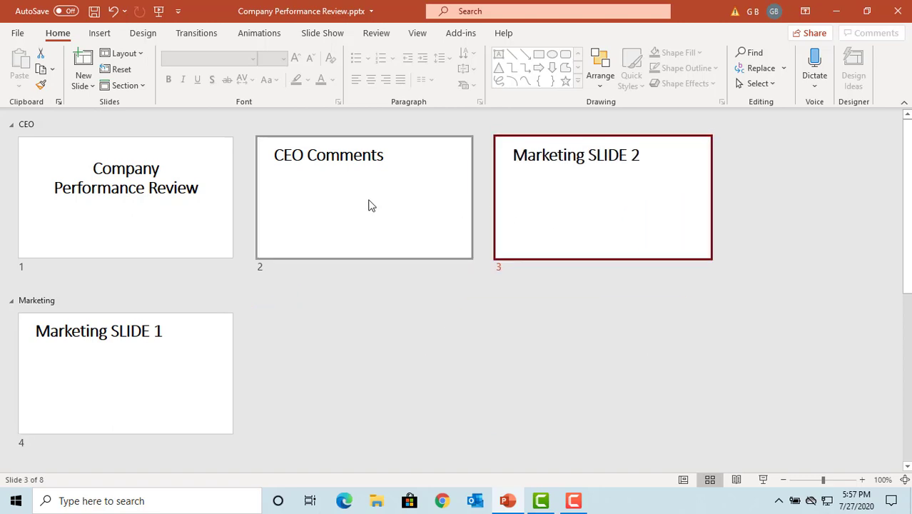
left_click_drag(359, 205, 358, 380)
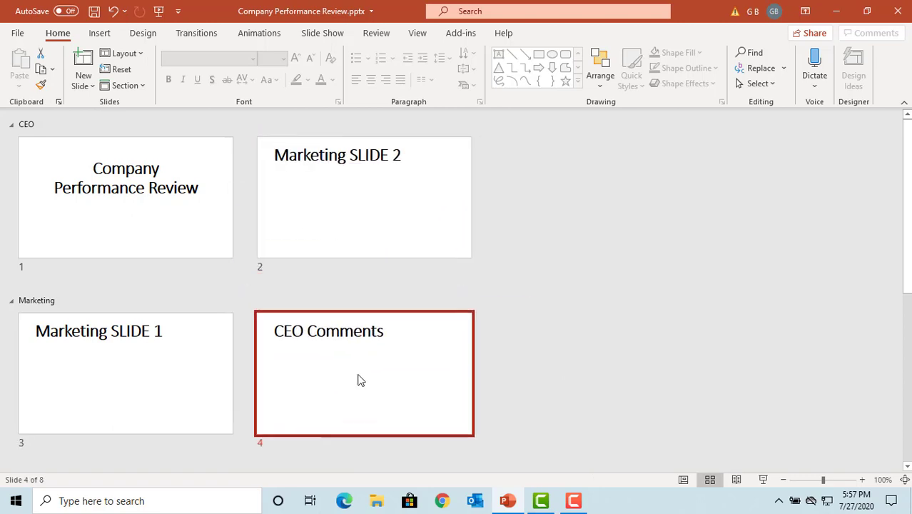
left_click(372, 222)
left_click_drag(374, 226, 585, 393)
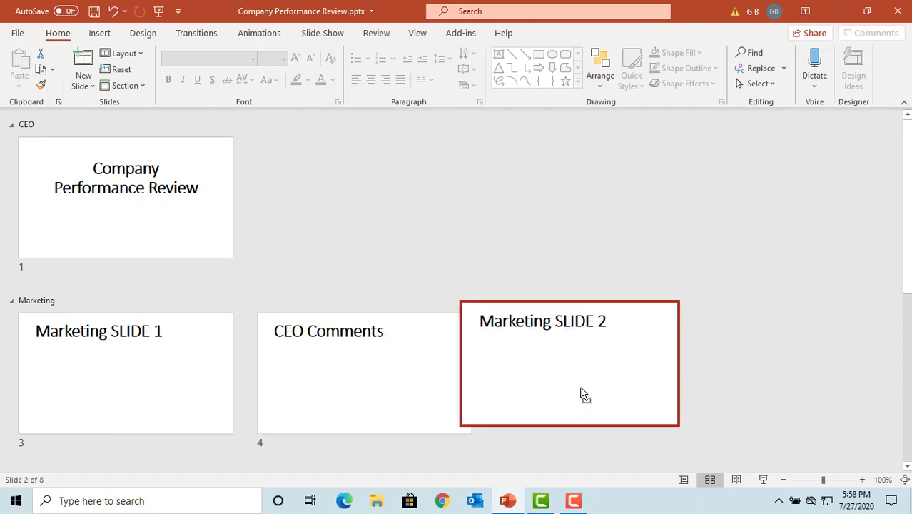
left_click(404, 394)
left_click_drag(386, 383, 373, 214)
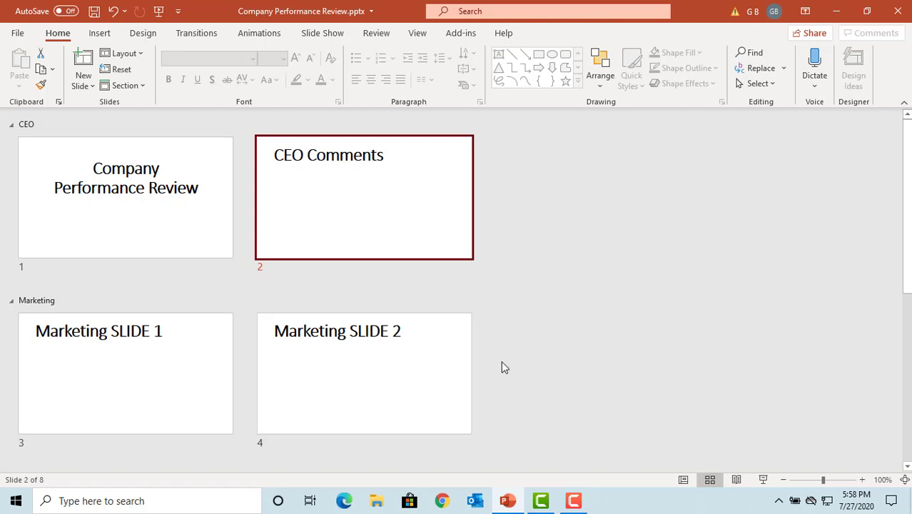
scroll(503, 368, "down", 3)
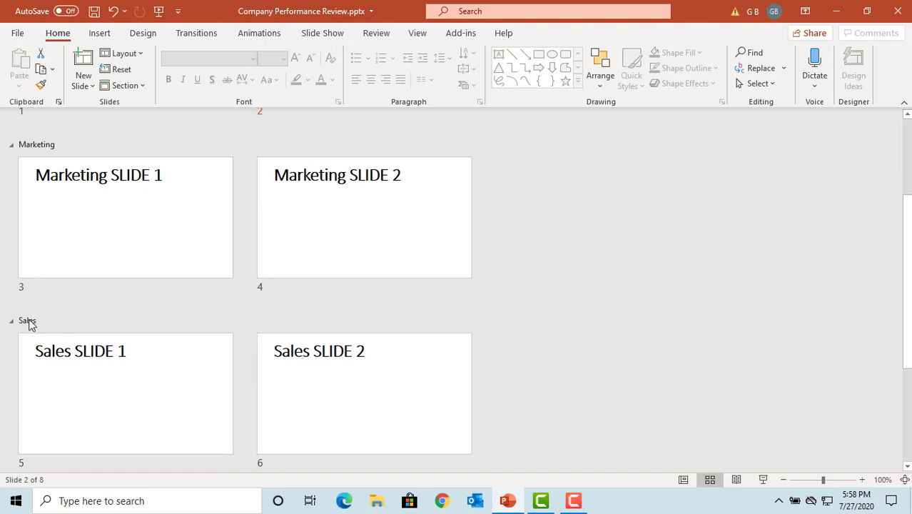
left_click_drag(28, 323, 41, 156)
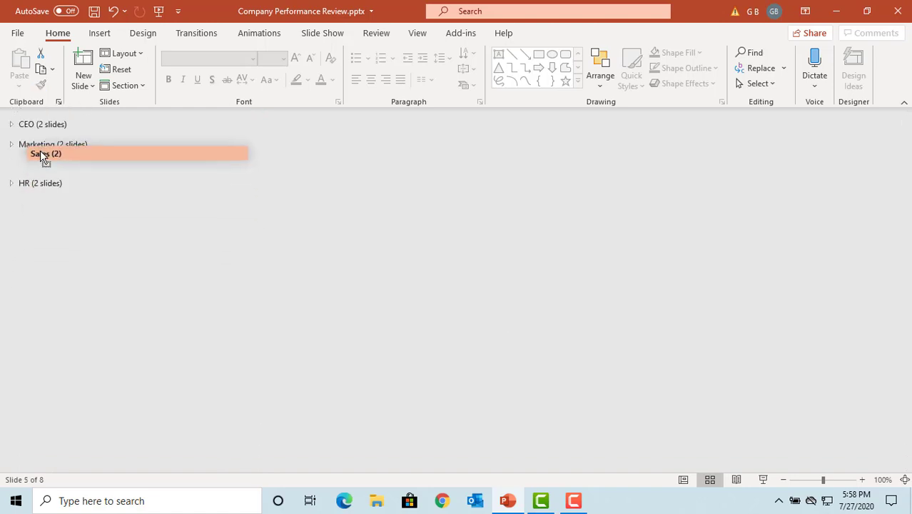
left_click_drag(41, 156, 38, 132)
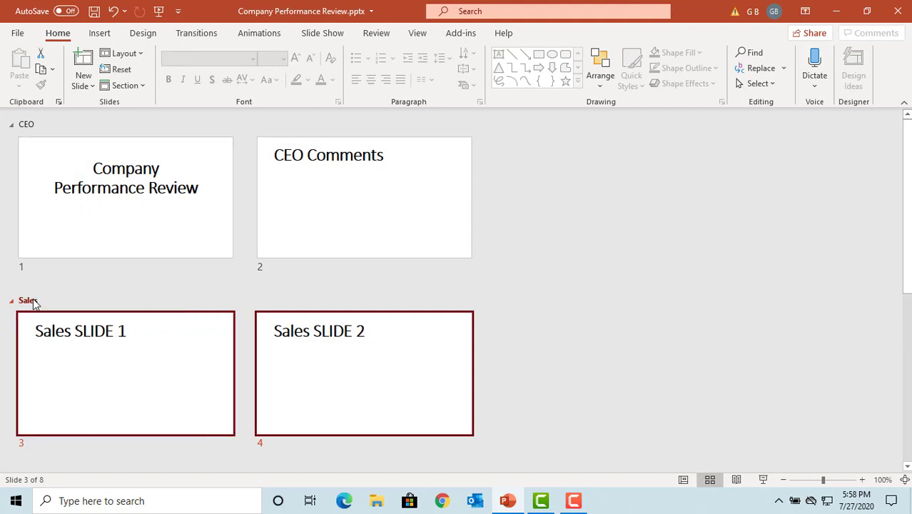
left_click_drag(33, 304, 48, 164)
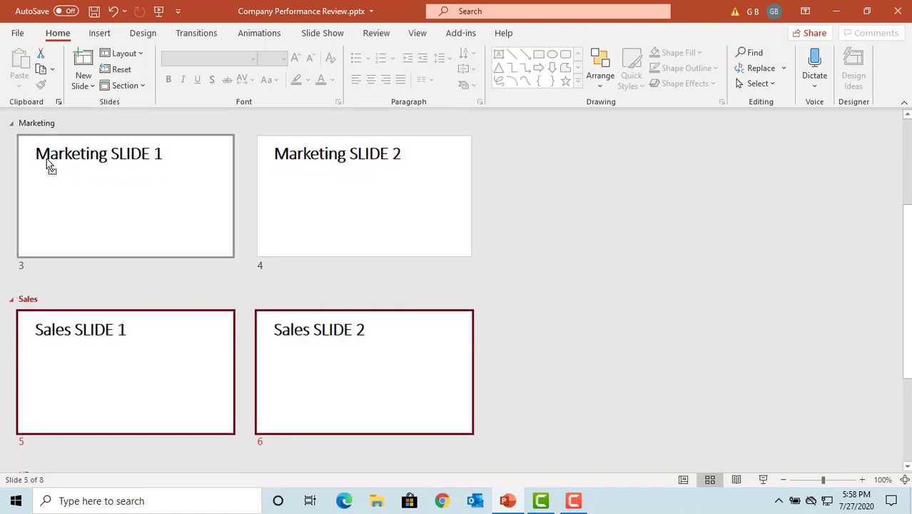